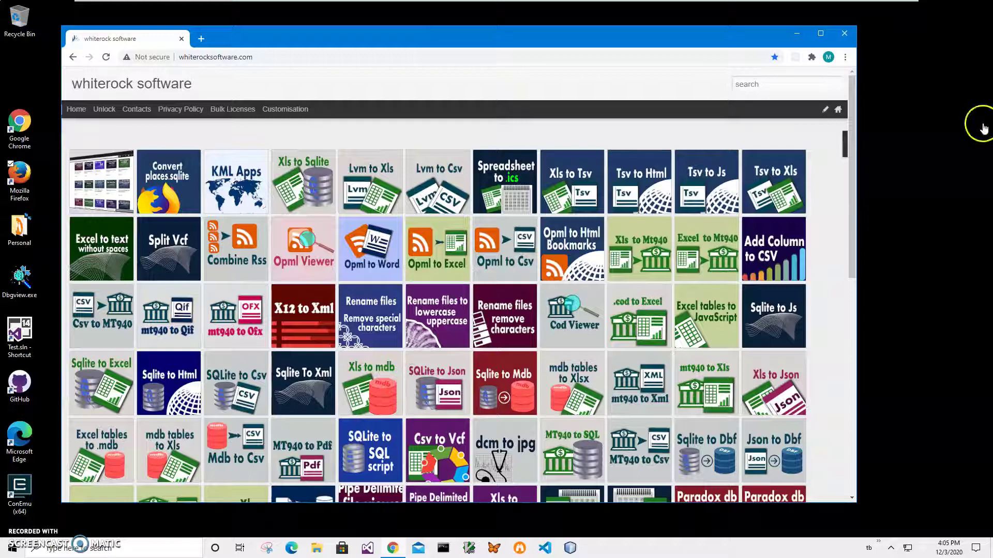
Put the cursor in the whiterock site's search box to filter its tools.
left_click(748, 87)
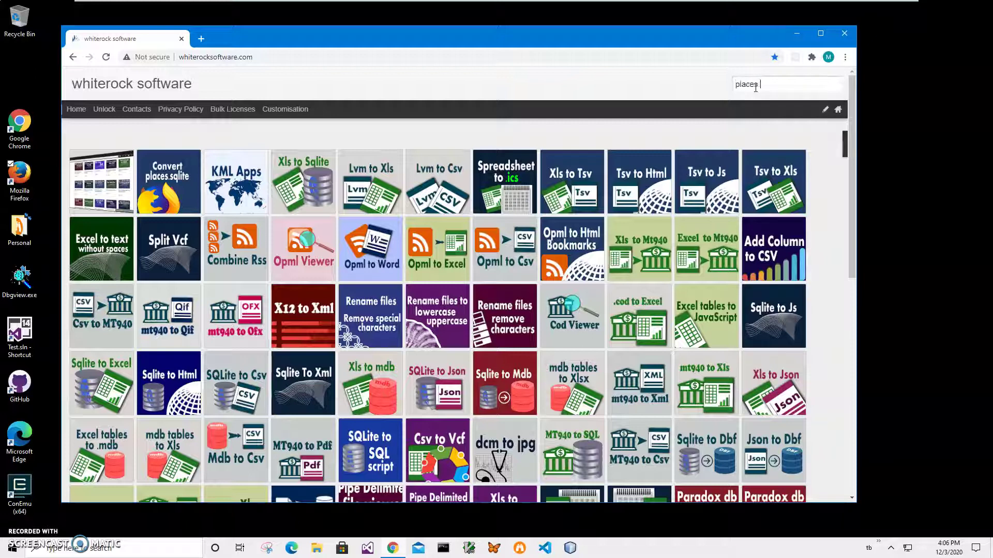
Filter the site's tools by 'places.sq' and open the Convert places.sqlite post.
type("places.sq")
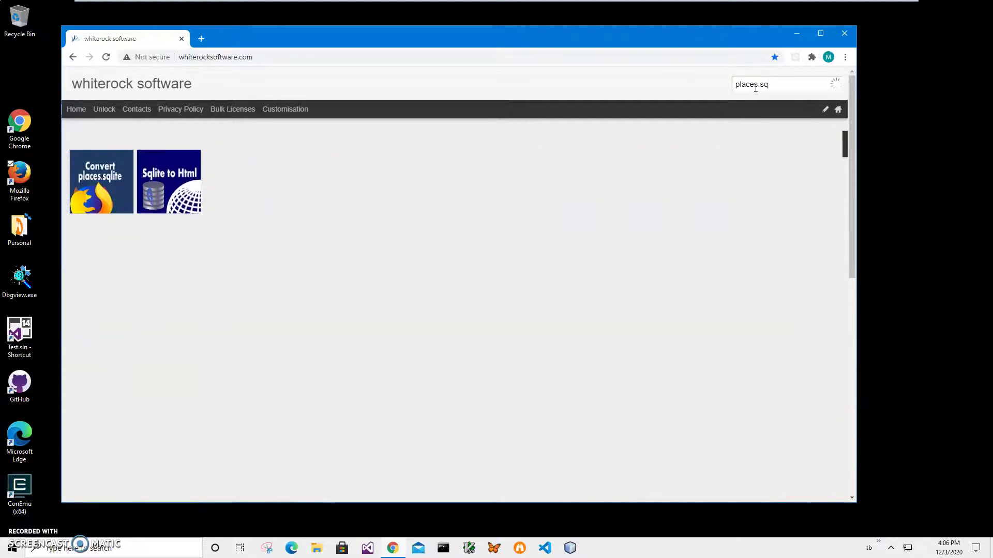
left_click(180, 135)
left_click(139, 192)
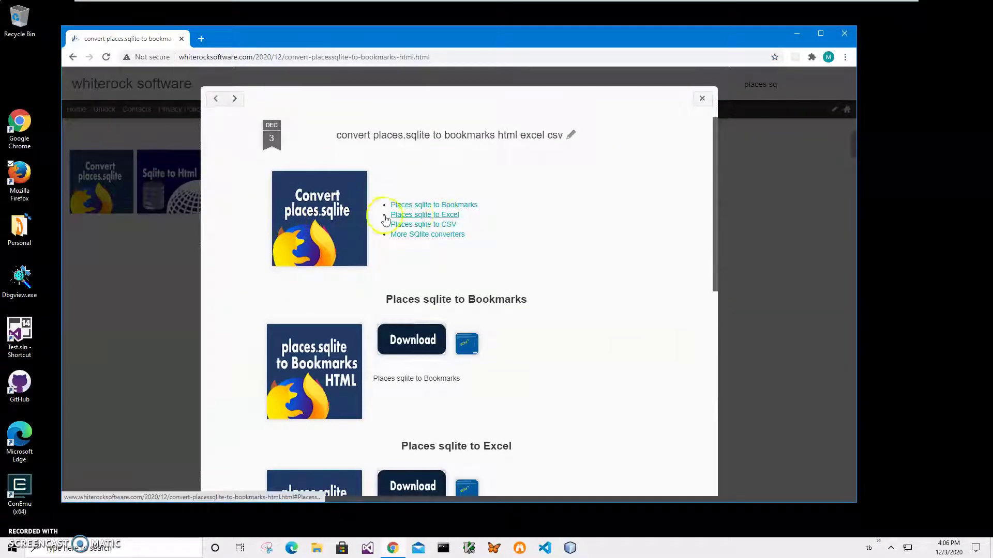
Download the Places sqlite to Excel installer as PlacessqlitetoExcelSetup.zip.
left_click(441, 219)
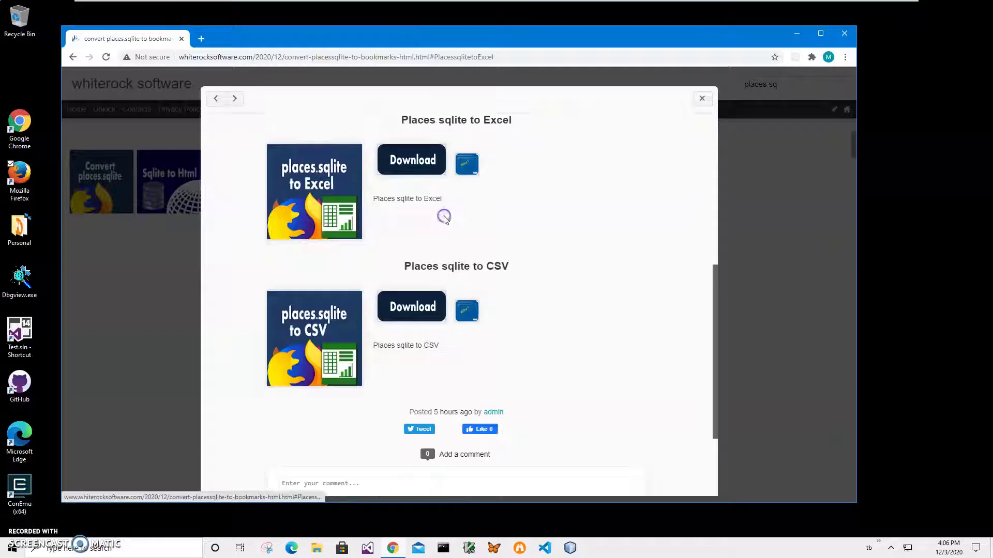
left_click(411, 160)
left_click(413, 177)
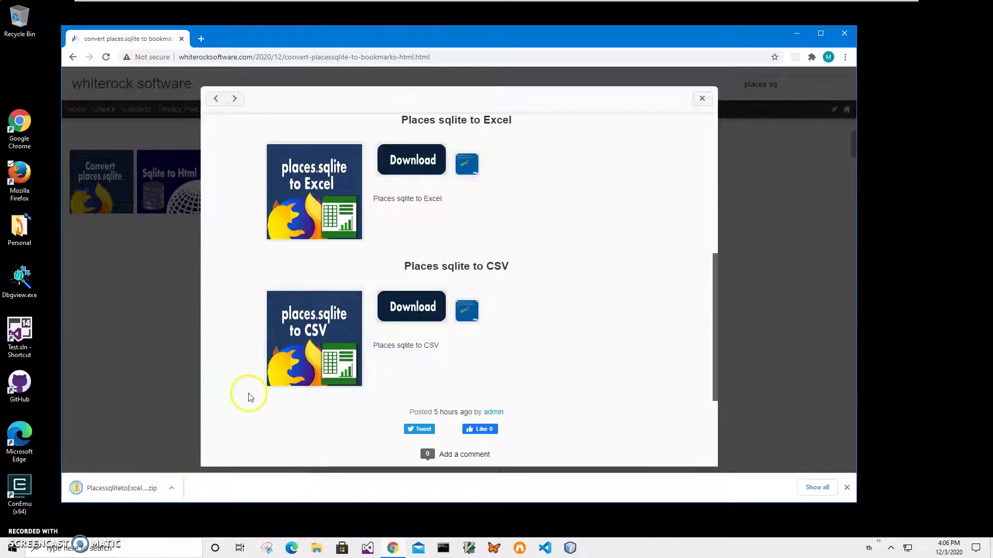
Open the downloaded zip and run PlacessqlitetoExcelSetup.msi.
left_click(146, 491)
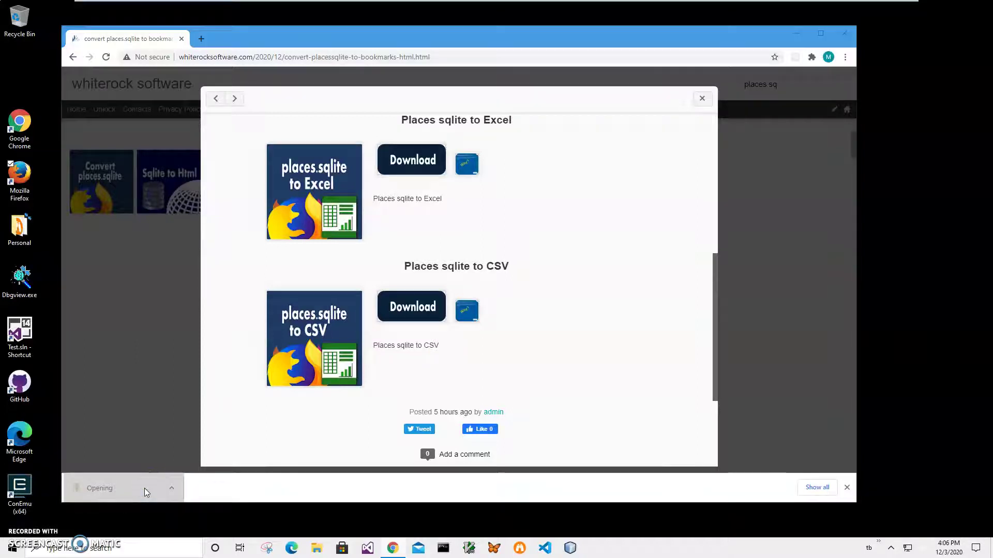
left_click(316, 178)
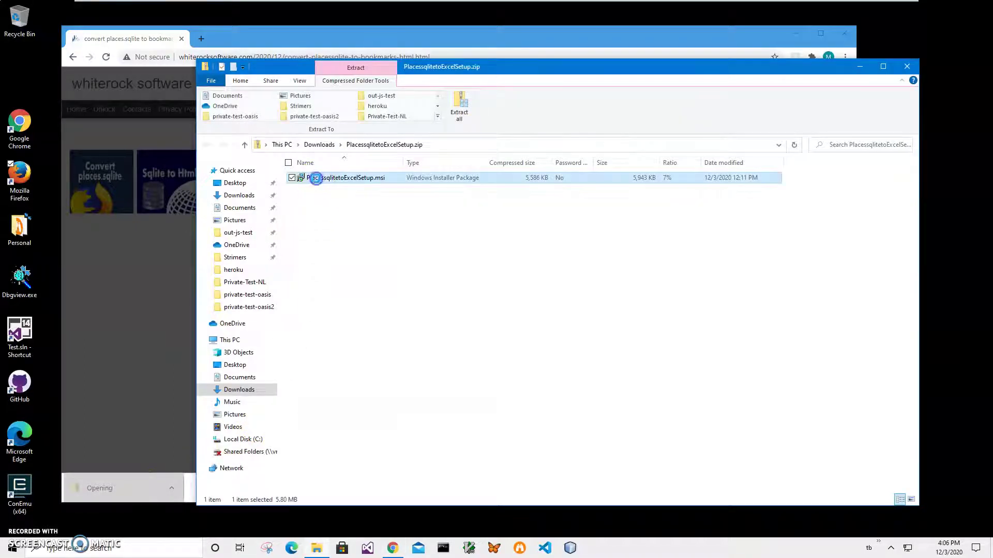
double_click(316, 178)
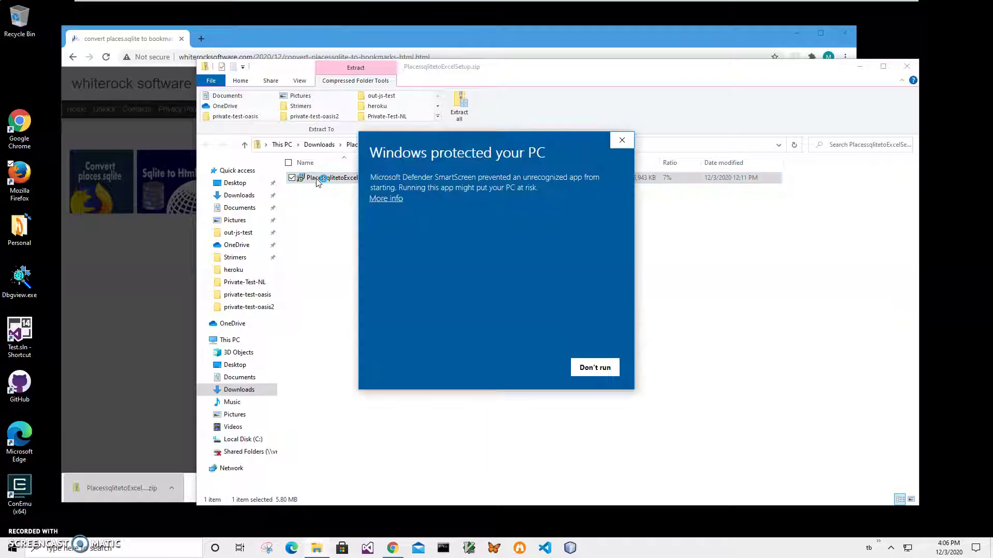
Override the SmartScreen warning so the unrecognized installer runs anyway.
left_click(386, 199)
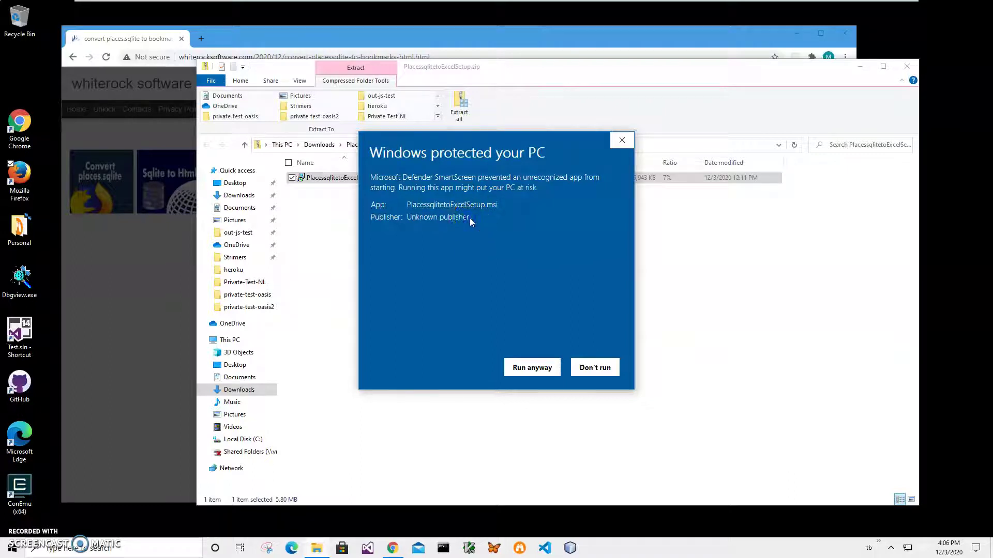
left_click_drag(469, 218, 332, 228)
left_click(441, 258)
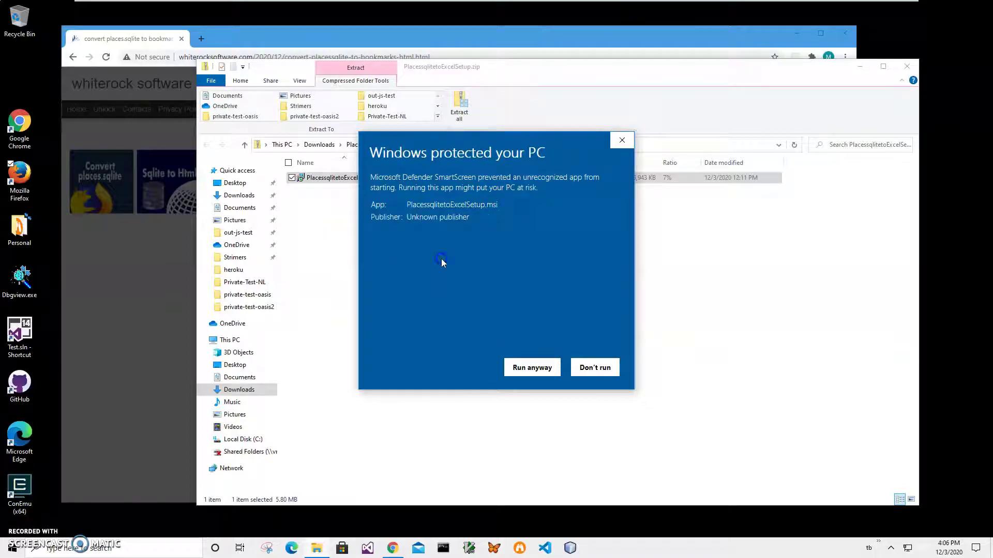
left_click(530, 368)
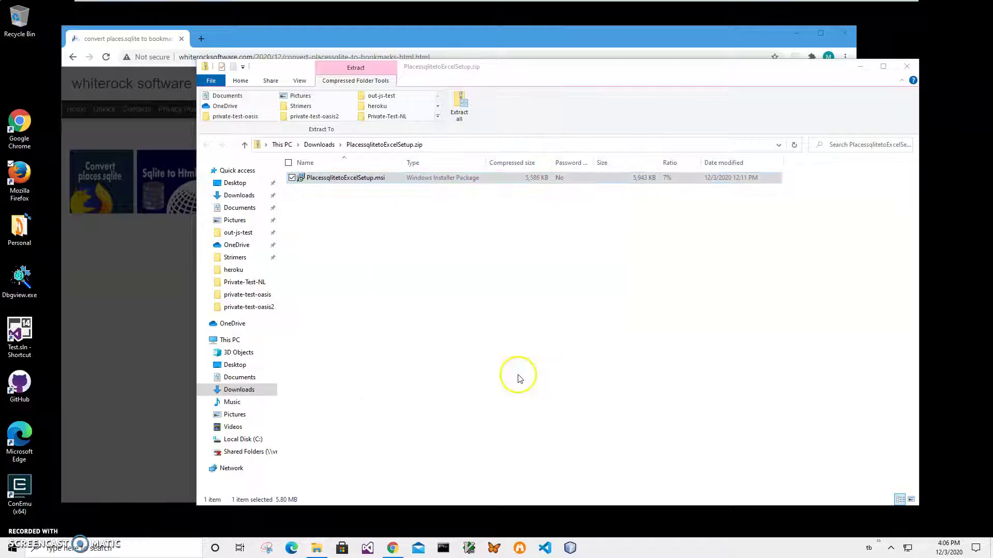
Install the converter into the default folder, approving the UAC prompt, and finish setup.
left_click(550, 355)
left_click(552, 354)
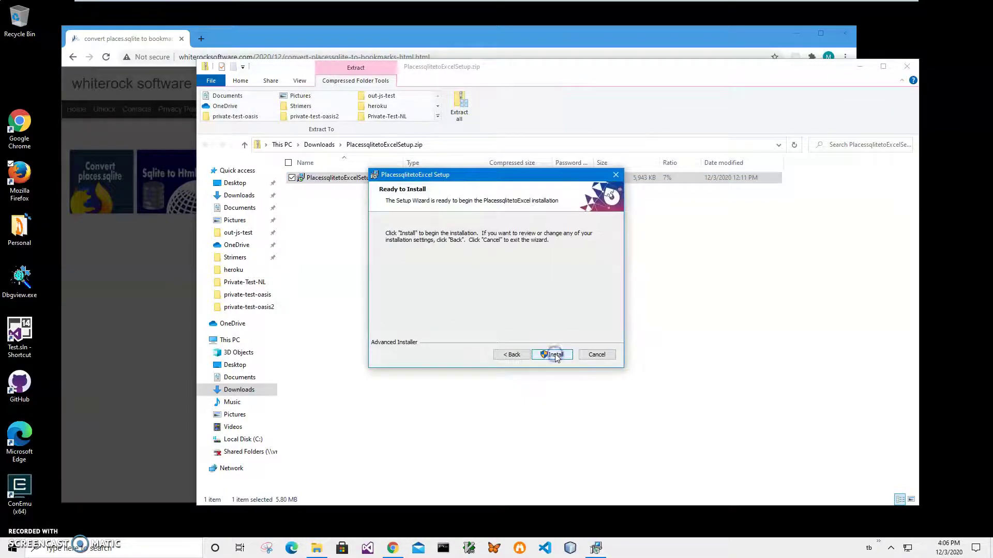
left_click(555, 355)
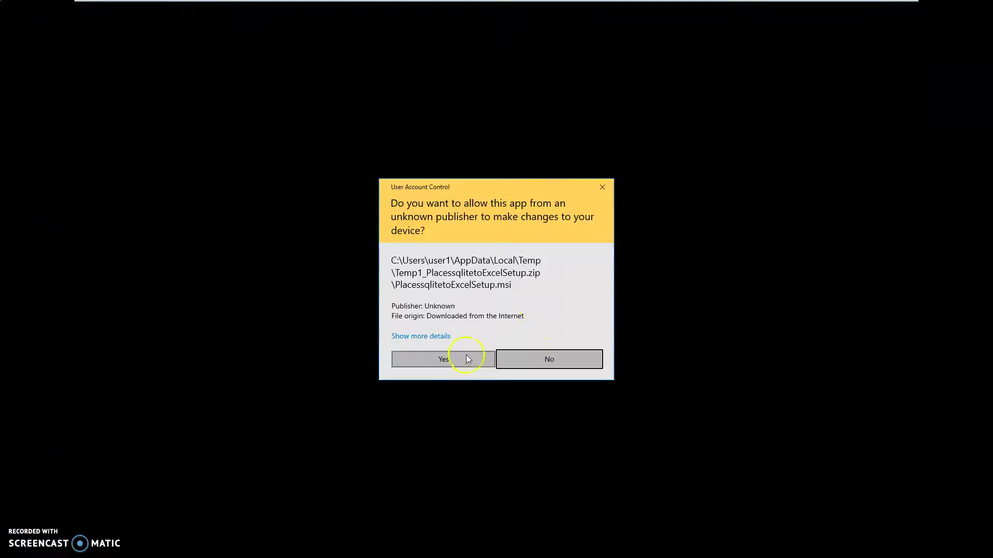
left_click(459, 357)
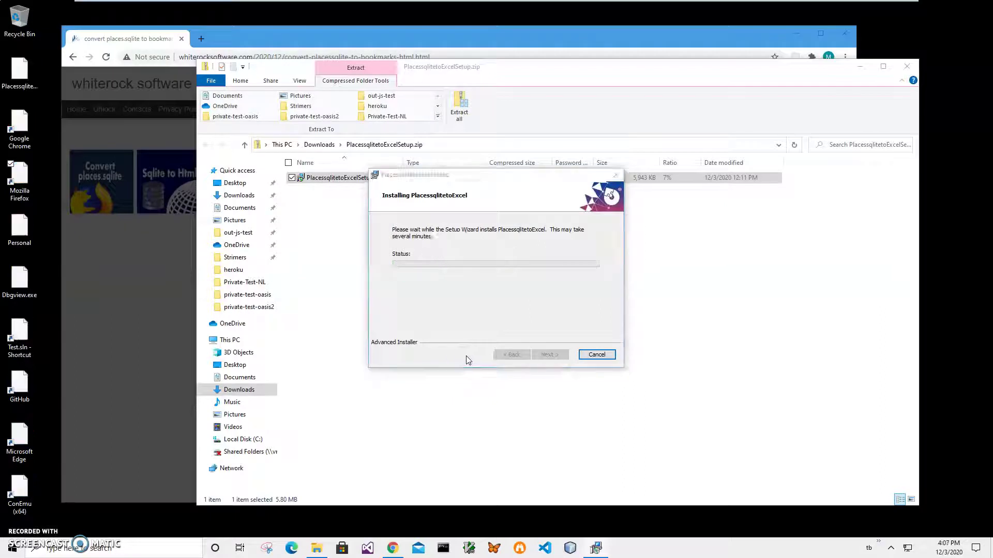
left_click(548, 354)
Launch the new PlacessqlitetoExcel desktop shortcut and close the zip's Explorer window.
left_click(18, 77)
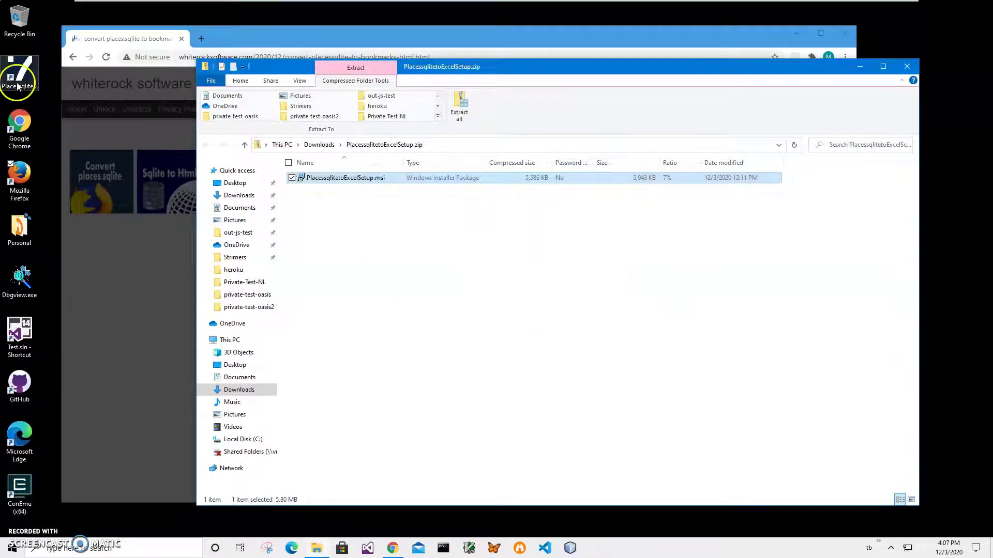
double_click(18, 81)
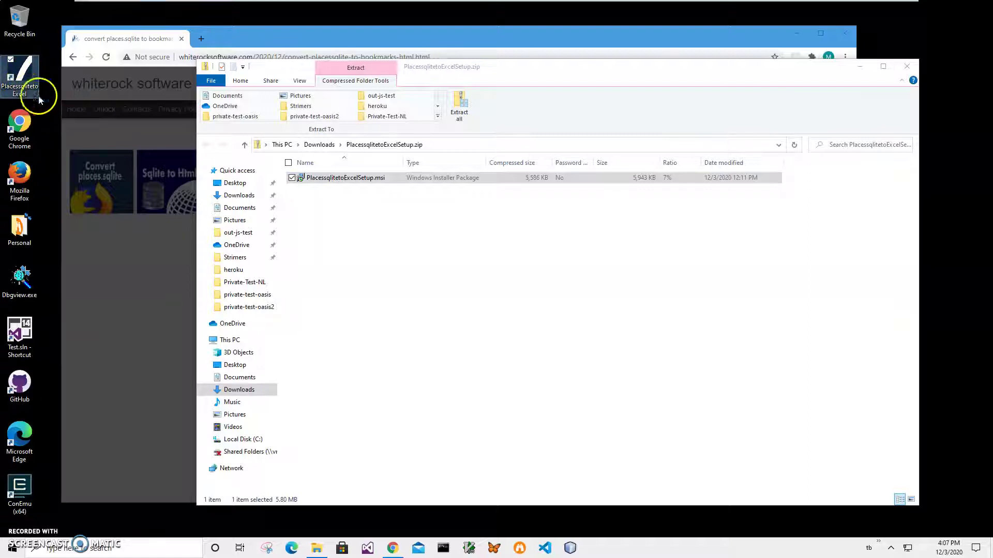
left_click(907, 68)
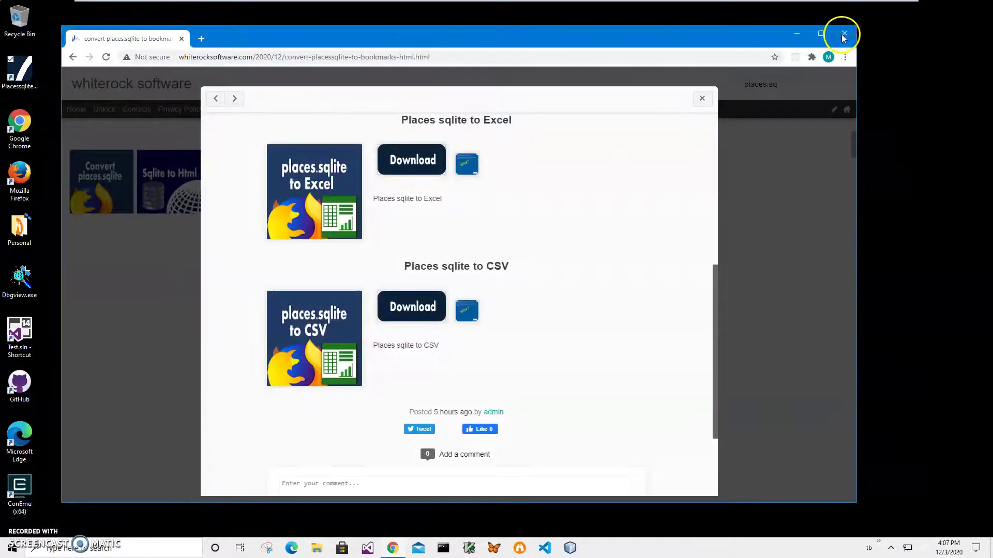
Close Chrome, launch Places sqlite to Excel, and cancel its input file picker.
left_click(844, 33)
double_click(25, 88)
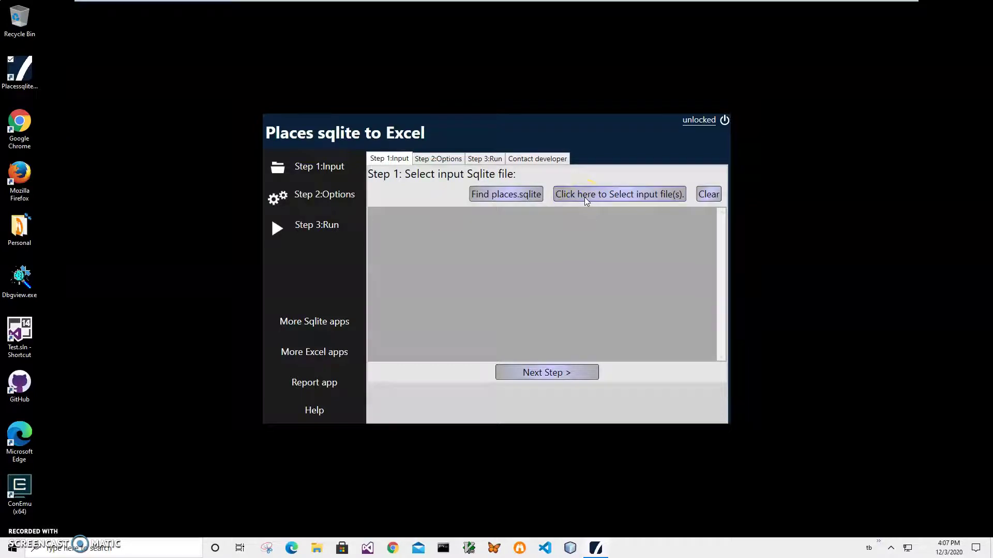
left_click(618, 201)
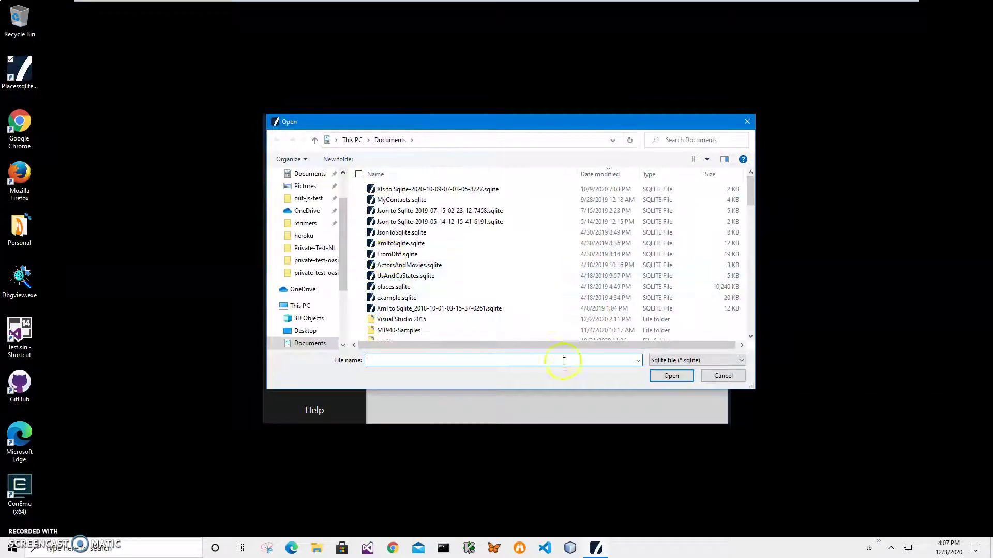
left_click(747, 122)
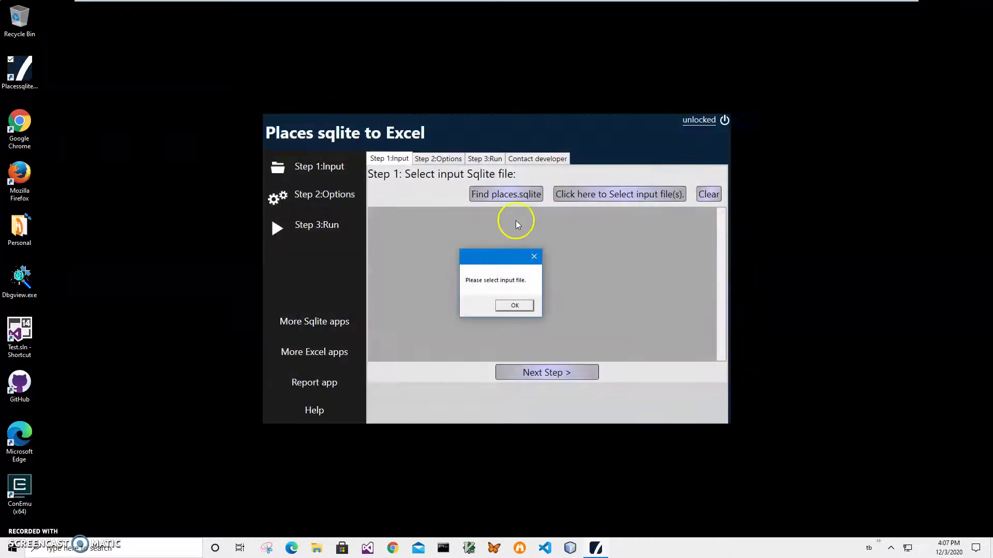
Auto-find Firefox's places268155.sqlite as input and advance through options to Step 3: Run.
left_click(507, 308)
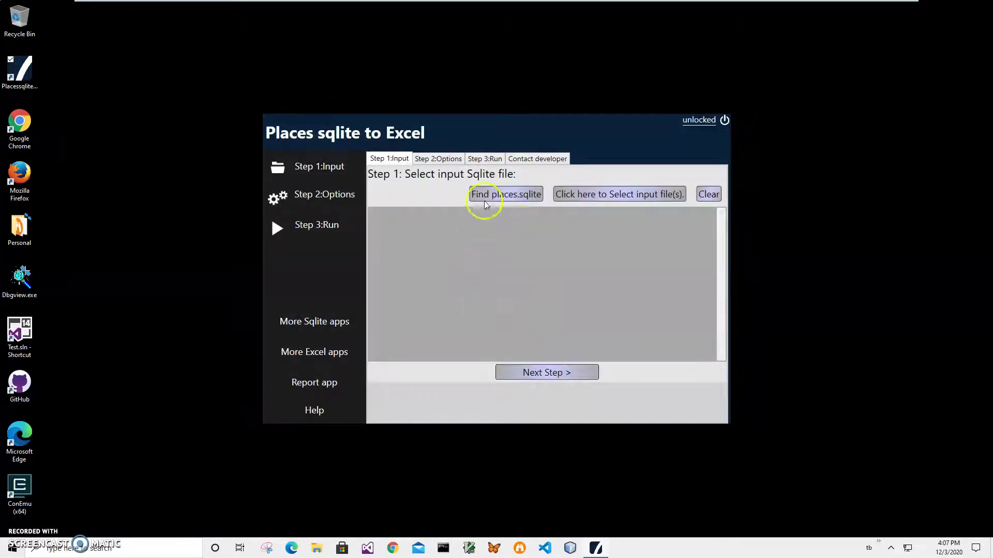
left_click(486, 199)
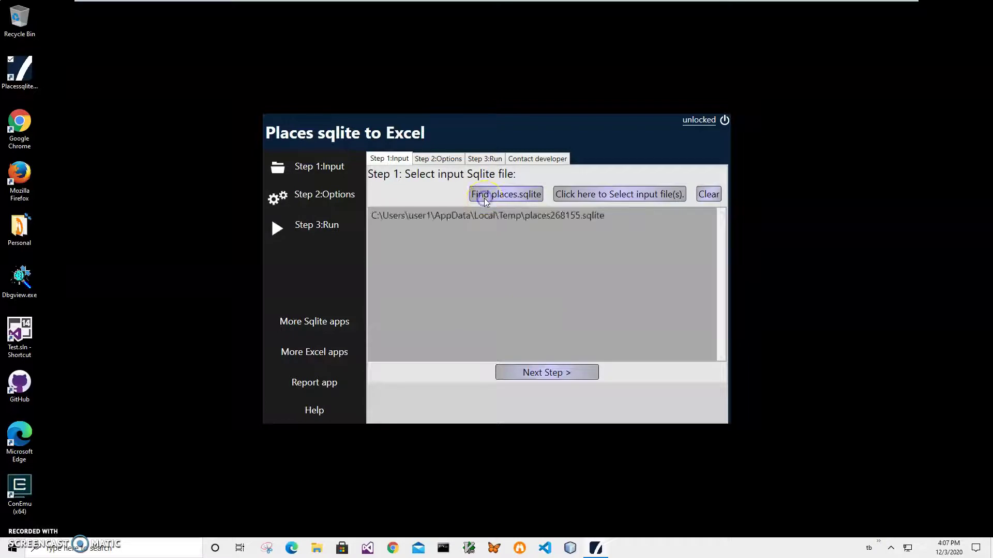
left_click(486, 217)
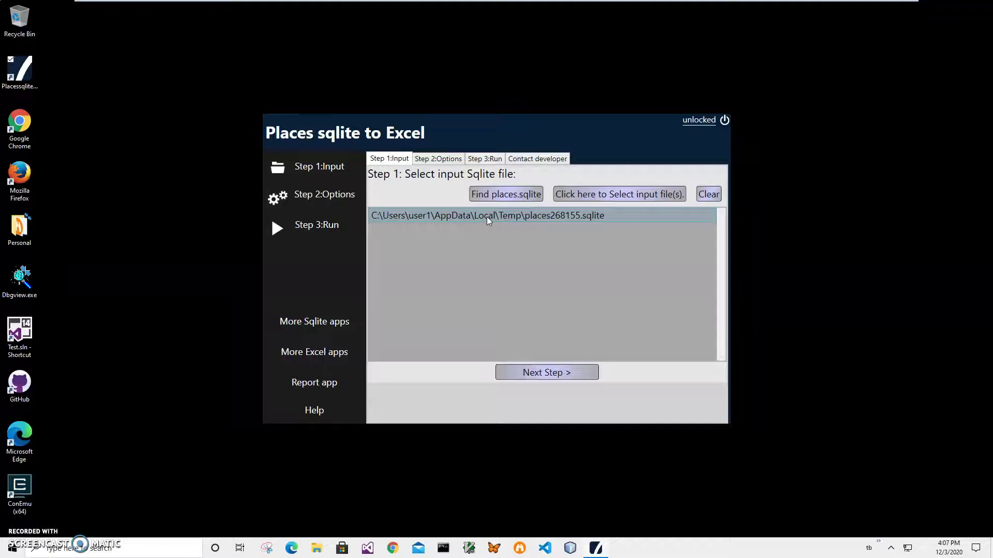
left_click(483, 215)
left_click(548, 370)
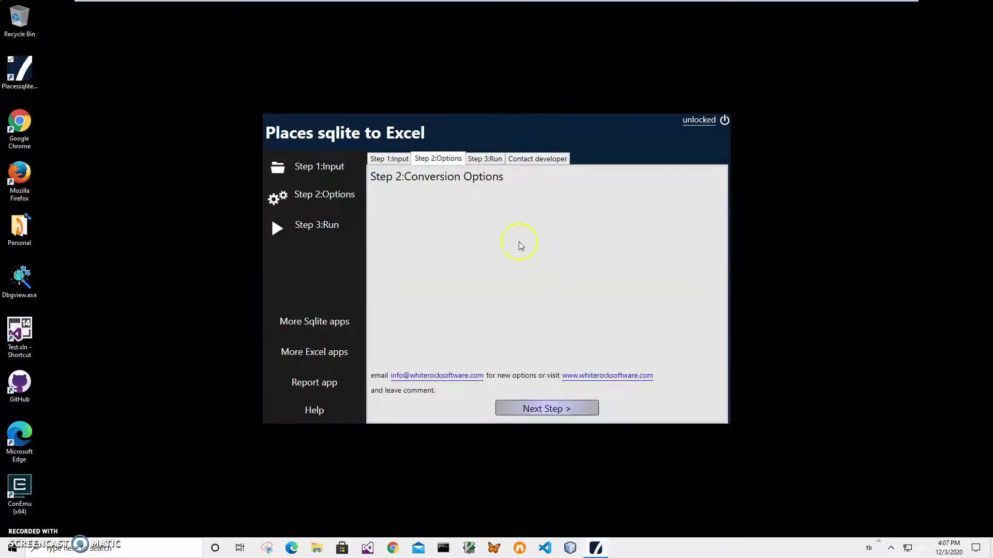
left_click(553, 410)
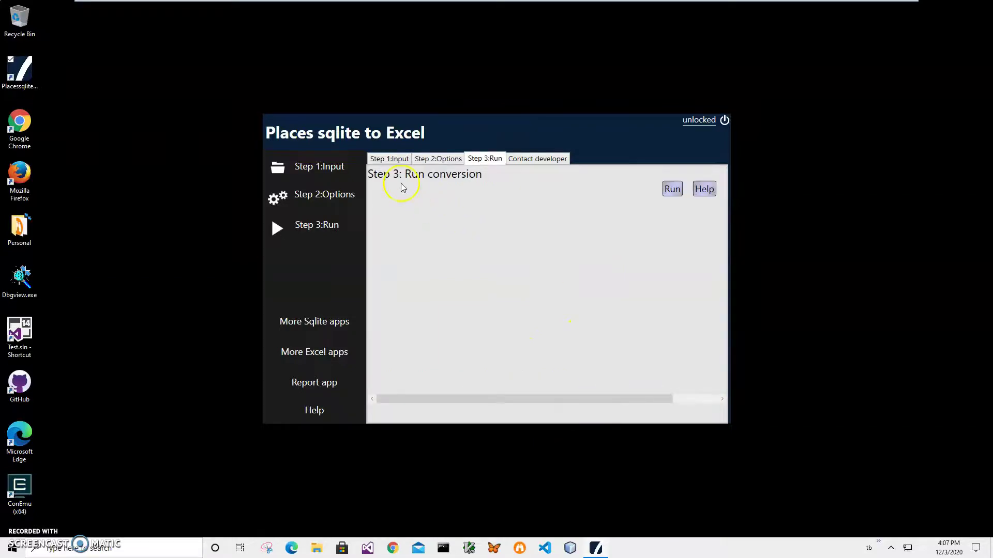
left_click(671, 189)
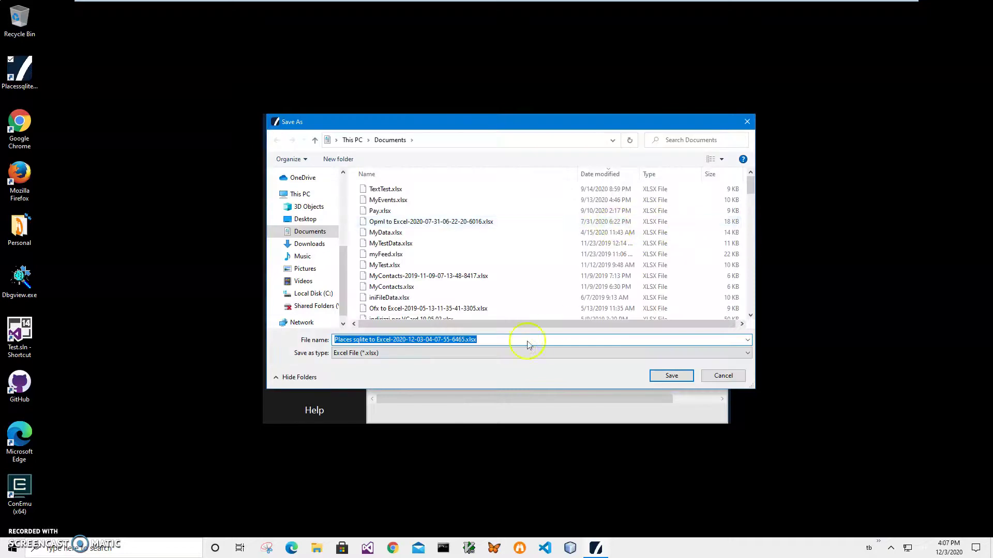
left_click_drag(488, 341, 328, 345)
left_click(451, 342)
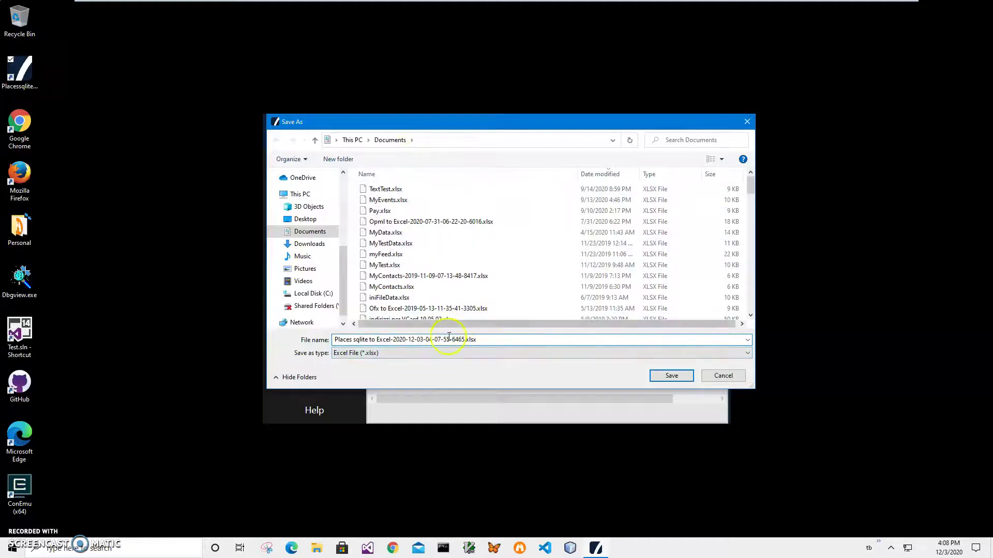
left_click(674, 377)
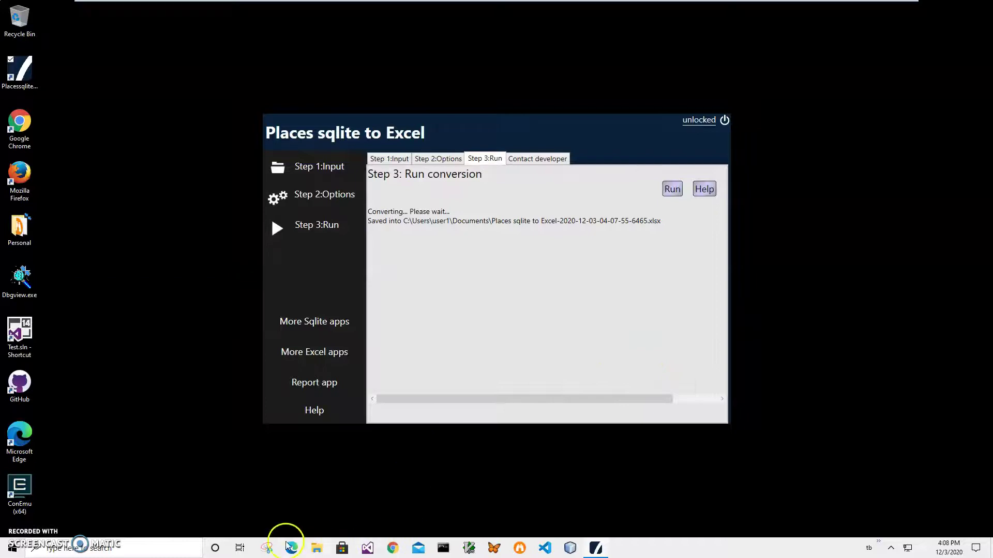
Open the new xlsx from File Explorer's recent files with Excel Mobile.
left_click(317, 548)
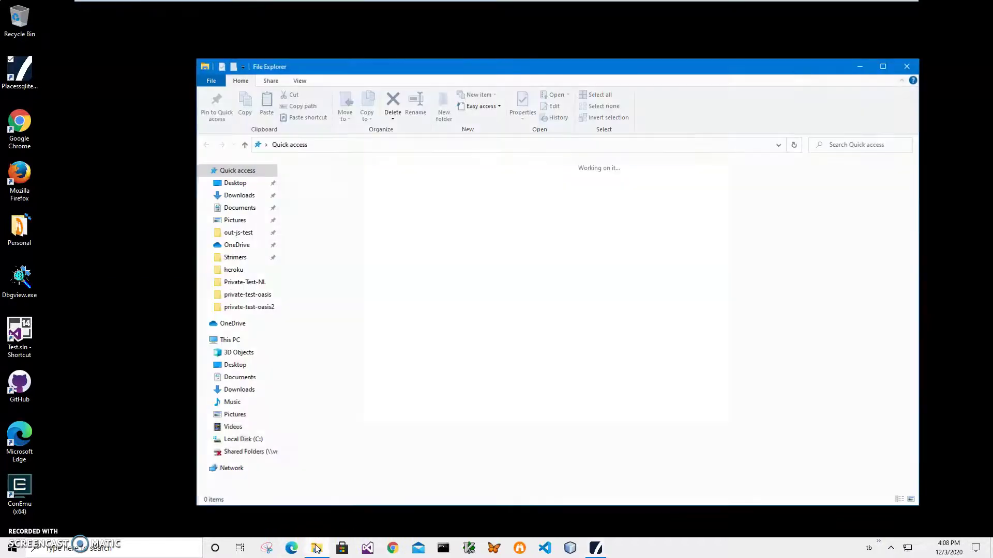
right_click(343, 307)
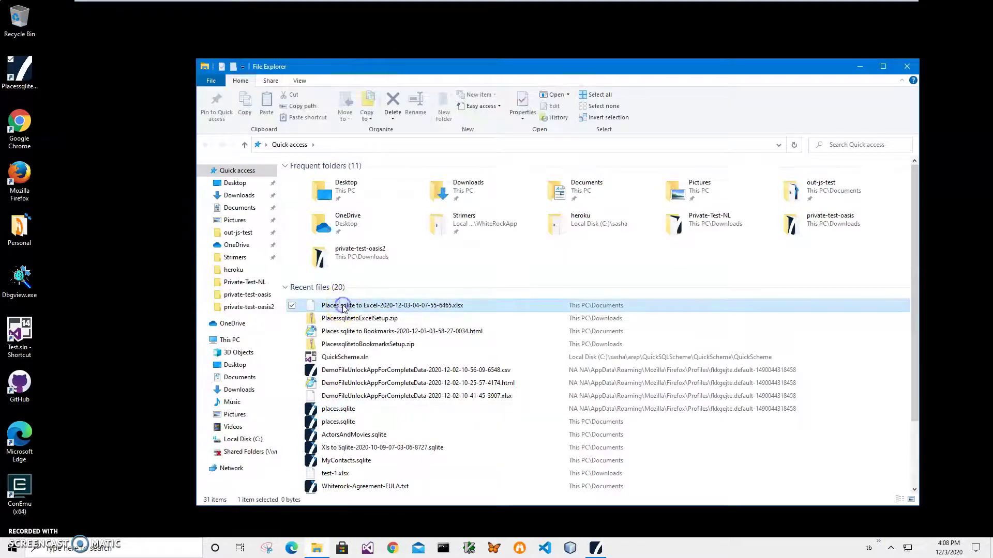
mouse_move(301, 341)
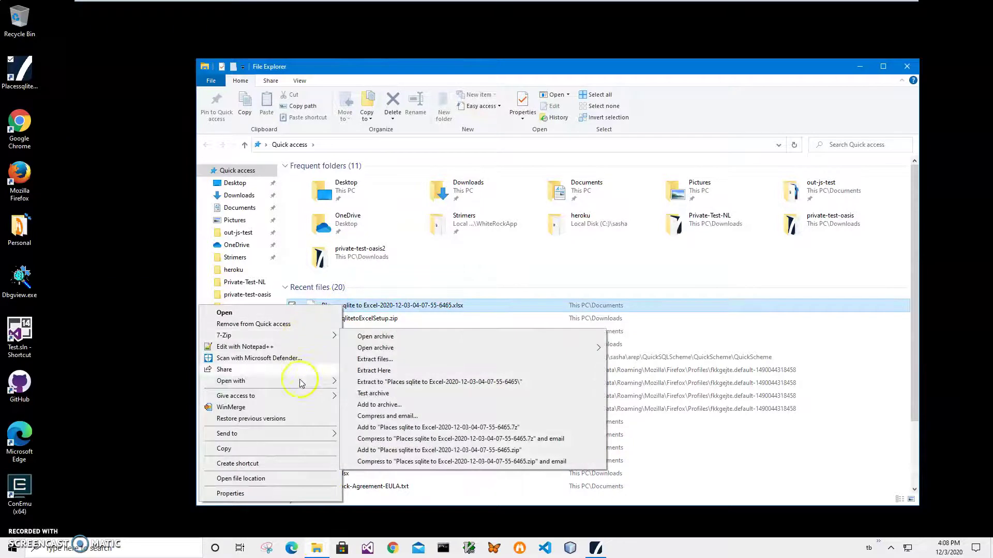
mouse_move(301, 385)
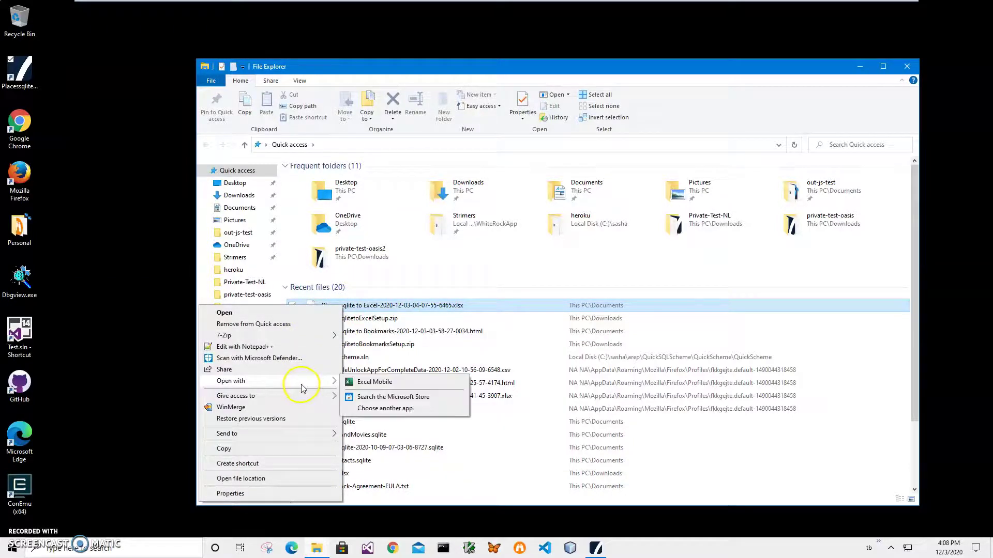
left_click(366, 384)
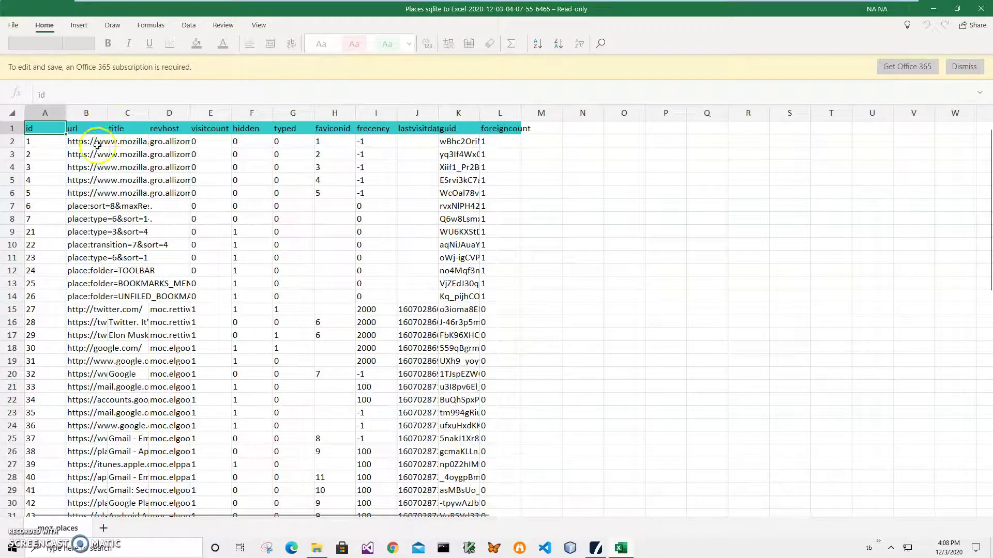
Inspect the column B URLs, down through the twitter, google.com and accounts.google.com entries.
left_click(77, 141)
left_click(76, 154)
left_click(77, 193)
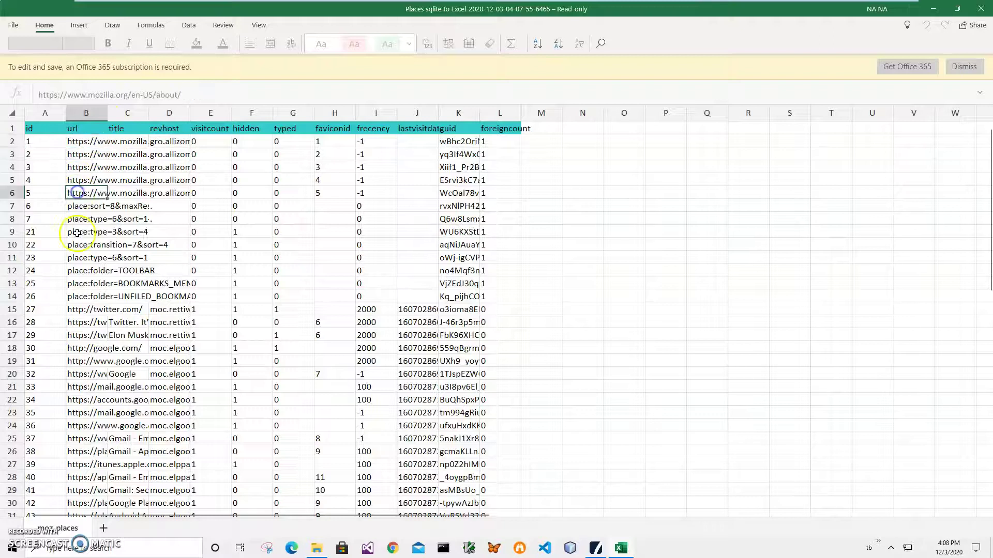
left_click(77, 232)
left_click(76, 283)
left_click(77, 309)
left_click(83, 335)
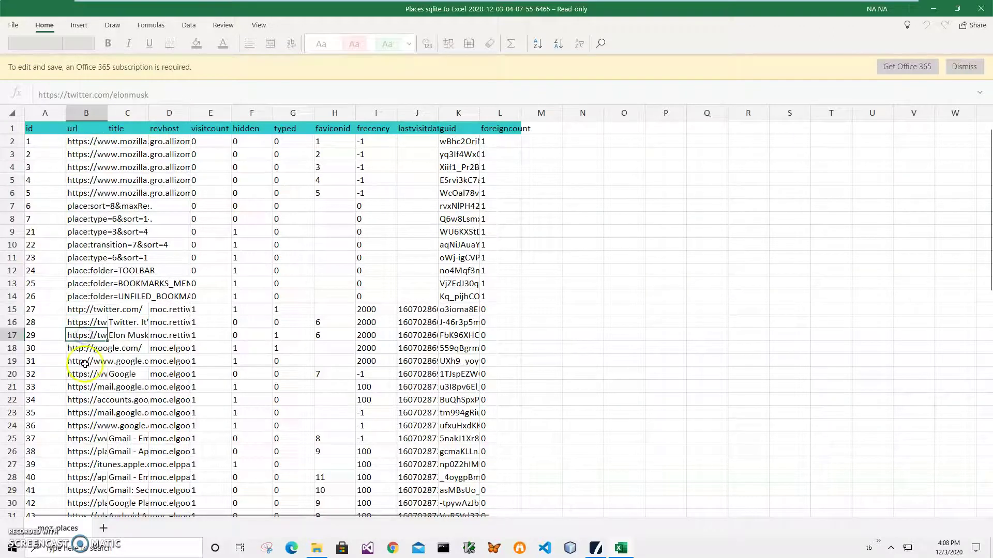
left_click(83, 361)
left_click(84, 374)
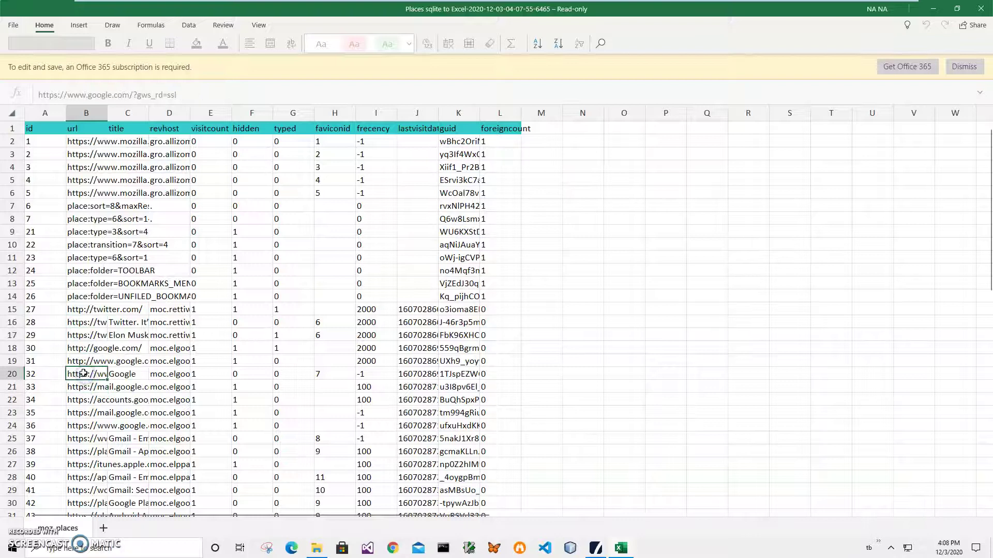
left_click(83, 400)
Check the last history row (id 50) and a page title, then close the workbook.
scroll(100, 408, "down", 10)
scroll(106, 408, "up", 6)
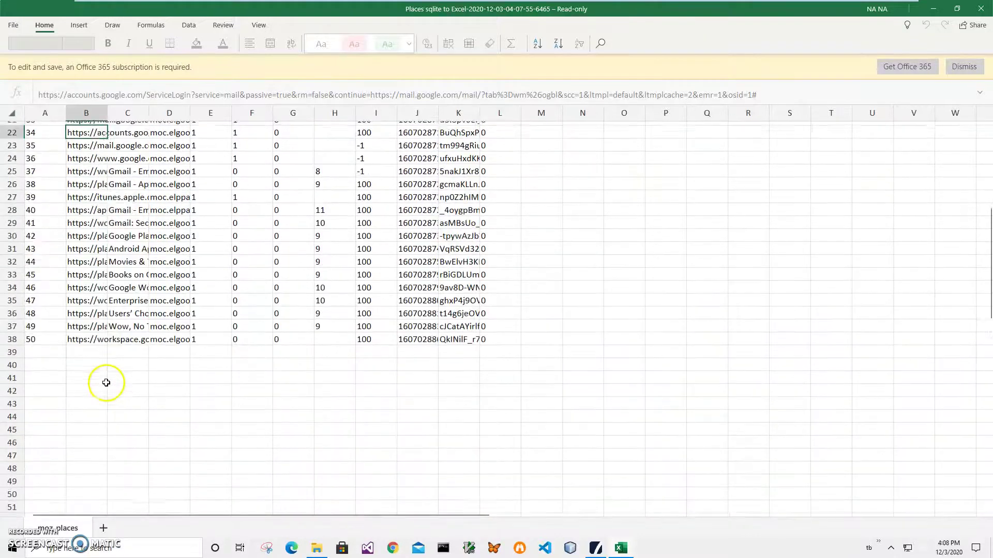
left_click(42, 440)
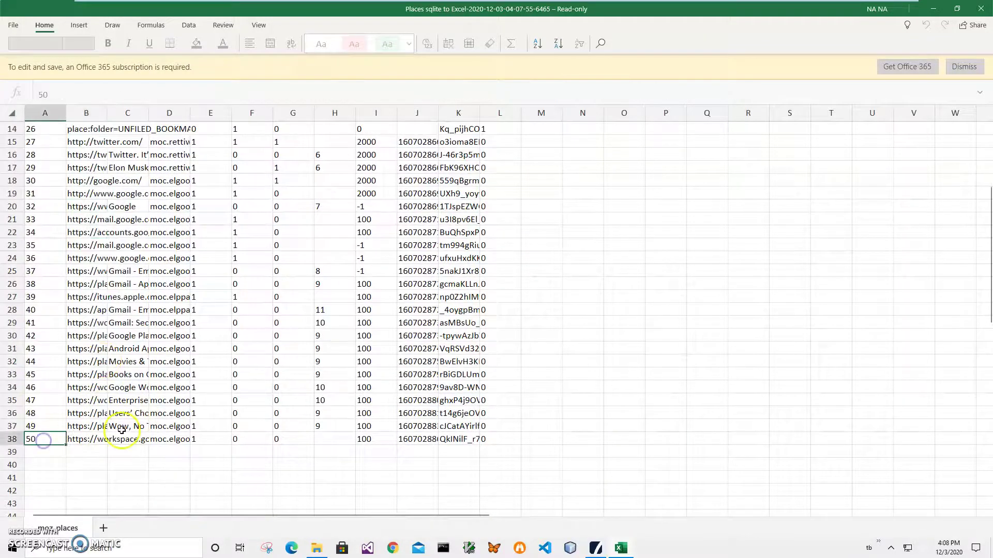
left_click(119, 426)
left_click(88, 361)
scroll(103, 351, "up", 5)
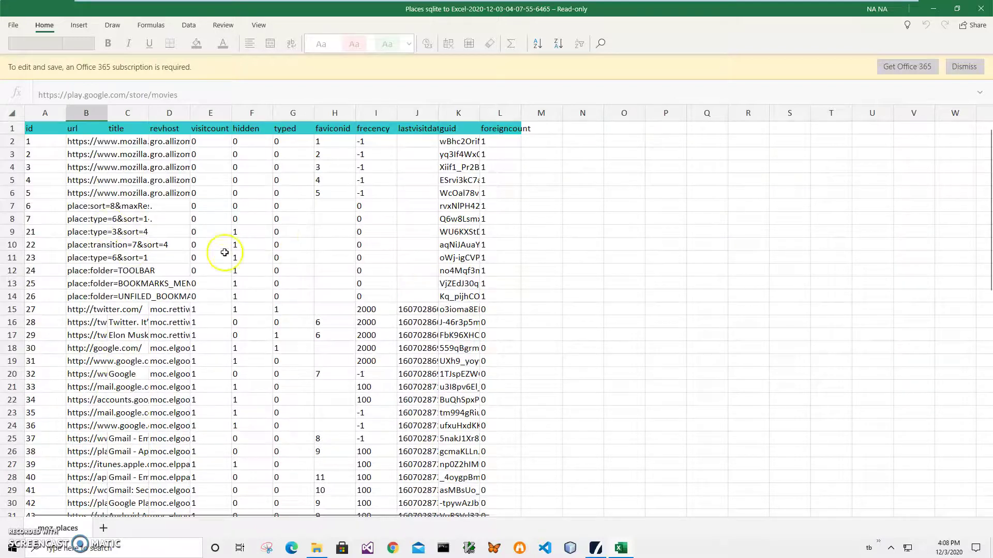
scroll(202, 316, "down", 6)
scroll(202, 317, "up", 6)
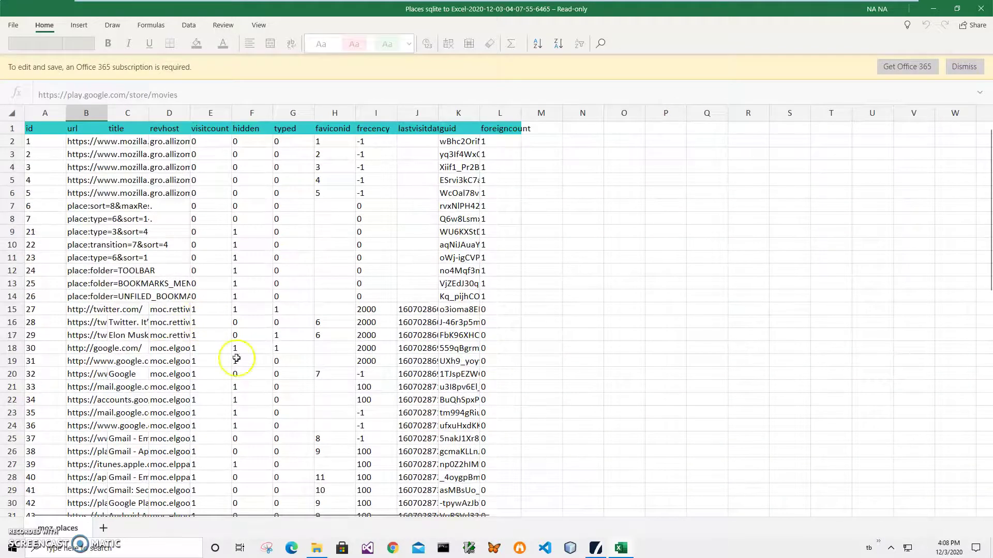
scroll(228, 355, "down", 6)
scroll(214, 354, "up", 5)
scroll(214, 354, "up", 1)
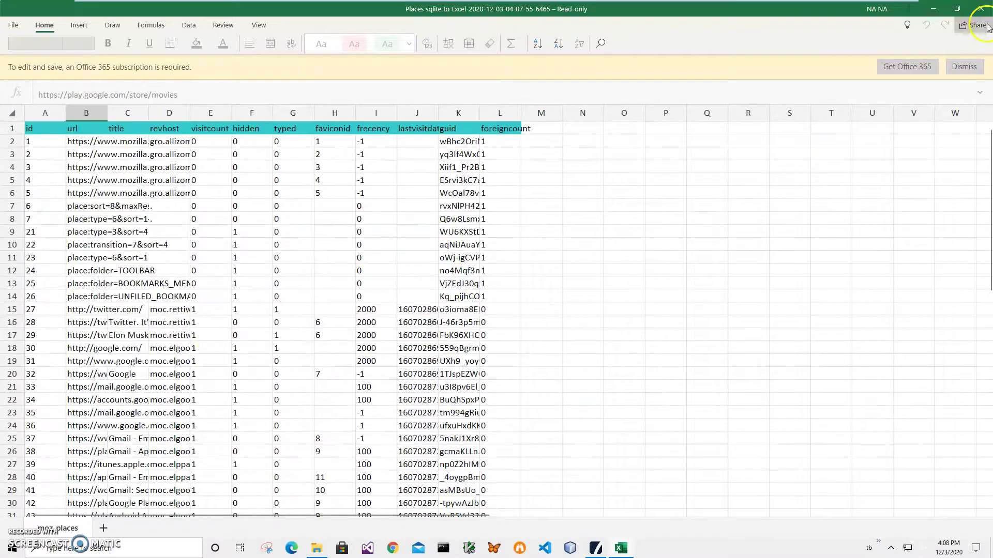
left_click(981, 9)
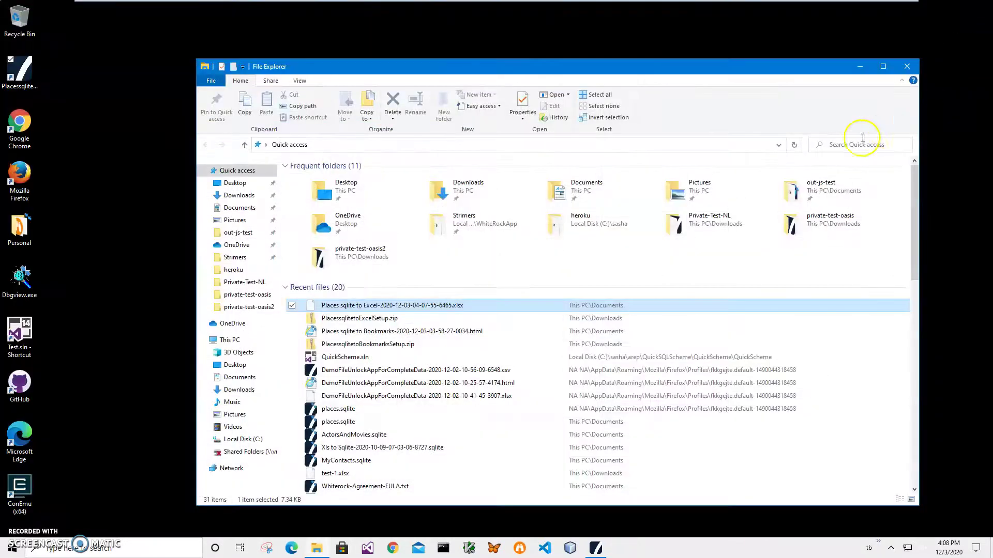
Reopen the converted xlsx in Excel Mobile via Open with > Choose another app.
double_click(407, 306)
right_click(408, 308)
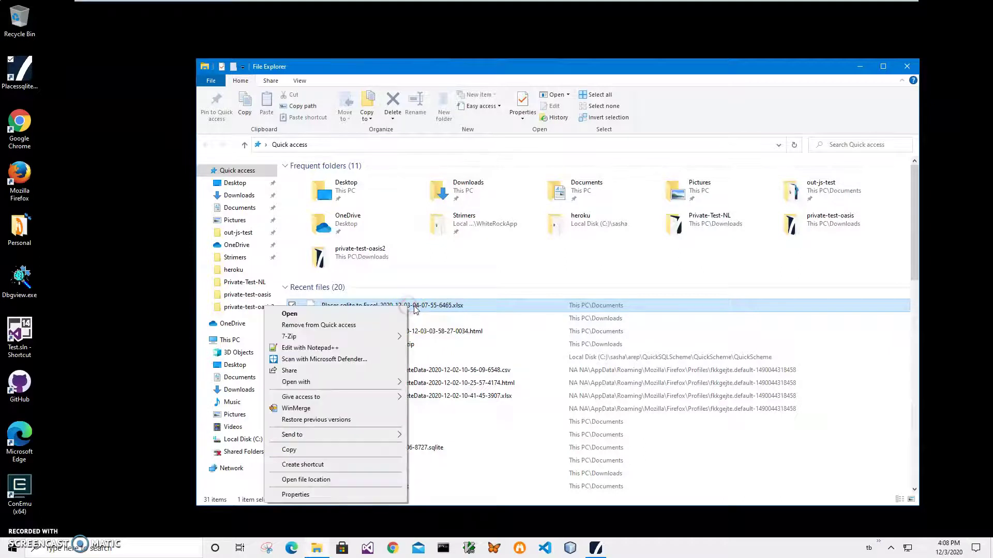
mouse_move(380, 388)
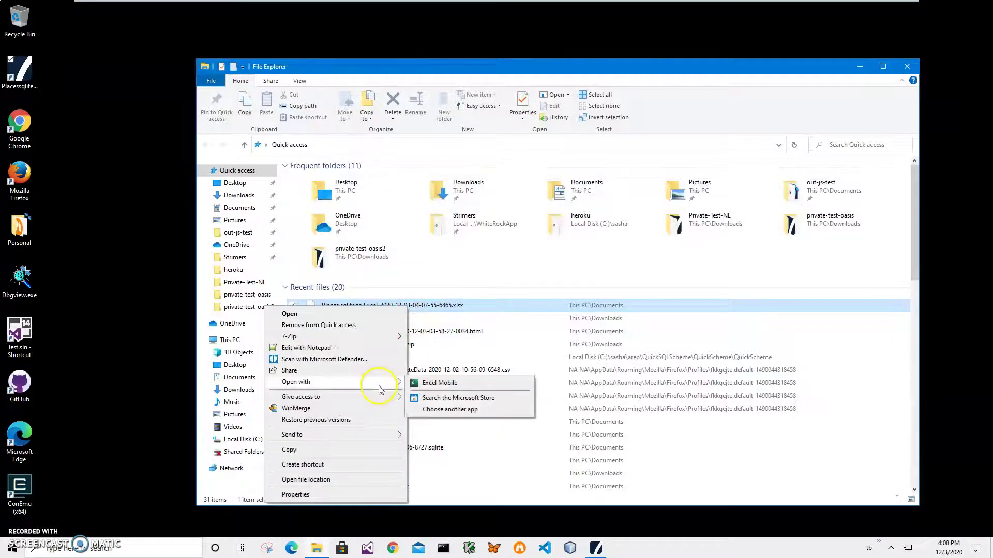
left_click(492, 310)
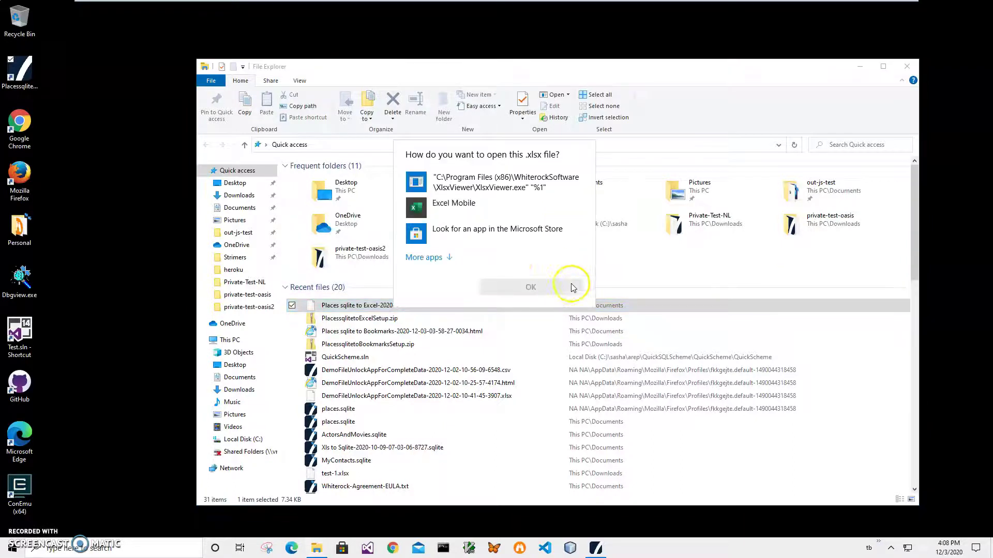
left_click(434, 205)
left_click(523, 290)
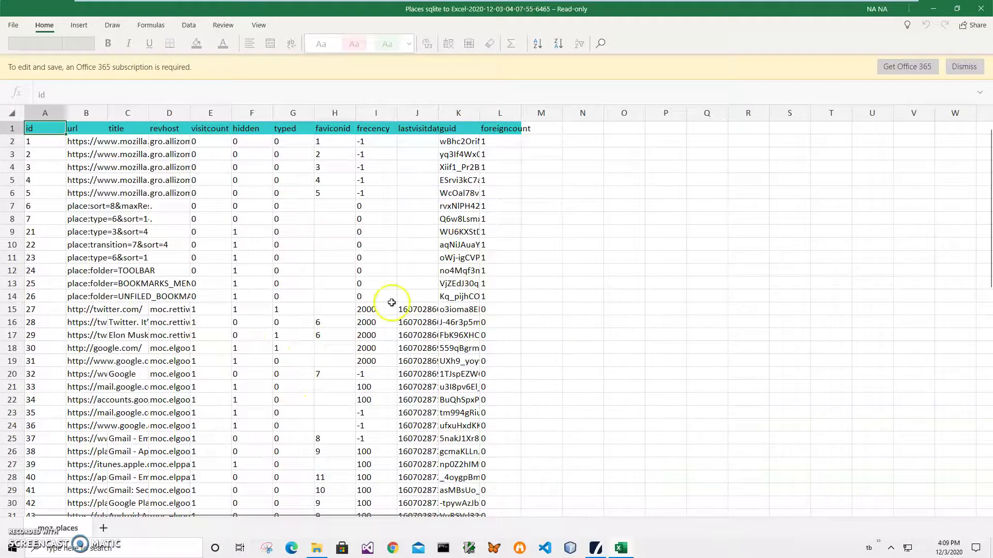
left_click(282, 336)
scroll(282, 336, "down", 10)
scroll(293, 326, "up", 9)
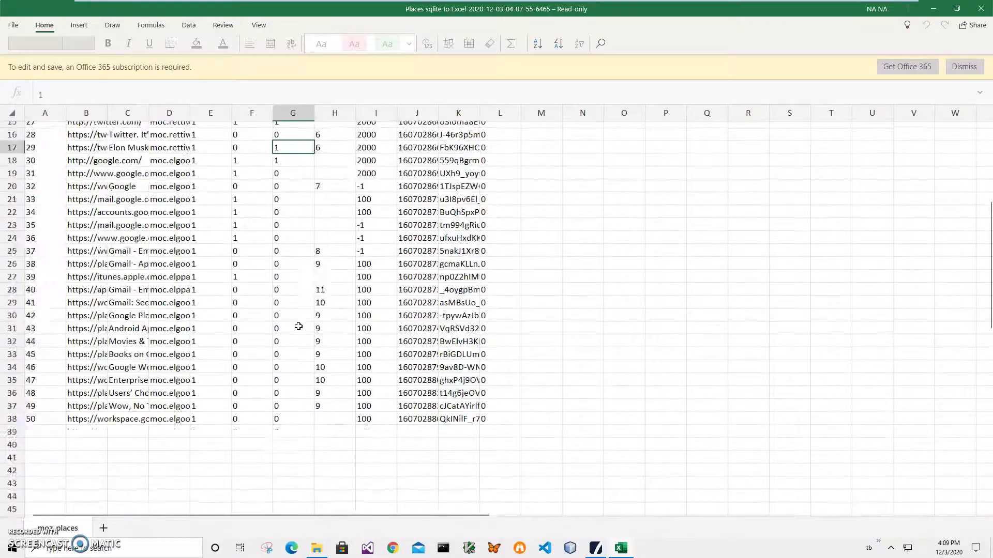
scroll(302, 325, "up", 2)
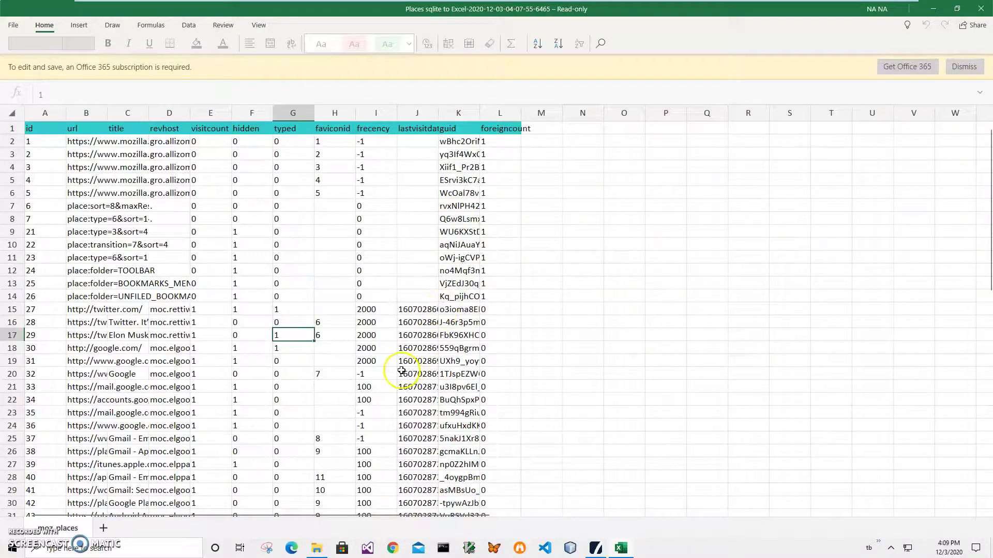